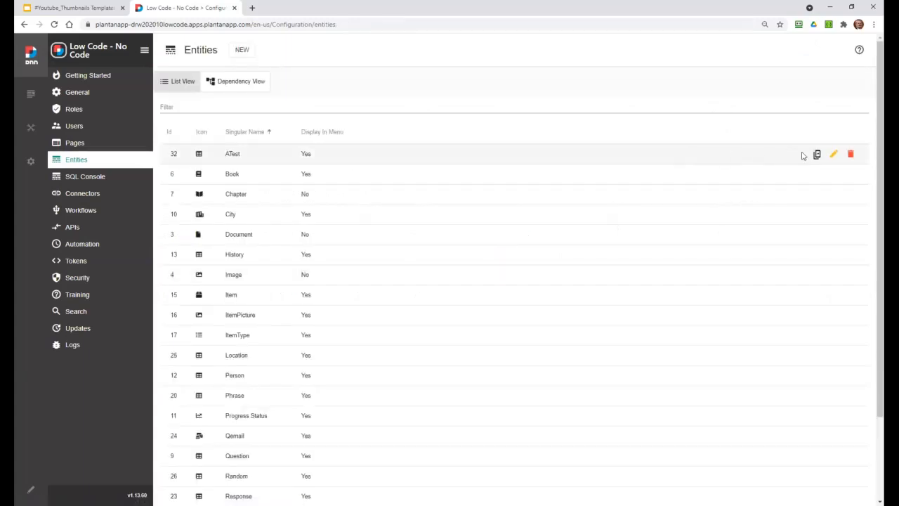
Open the ATest entity's page and add a record with a person's first name as its Name
click(816, 154)
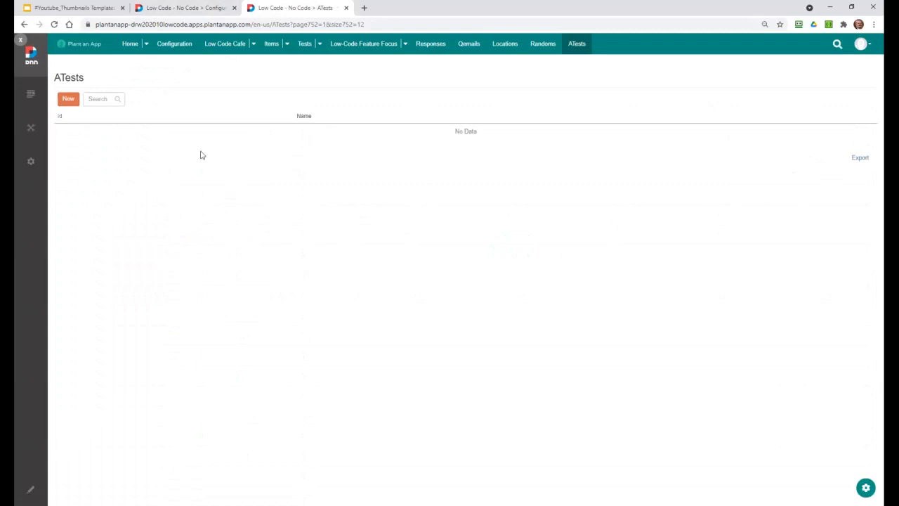
click(67, 99)
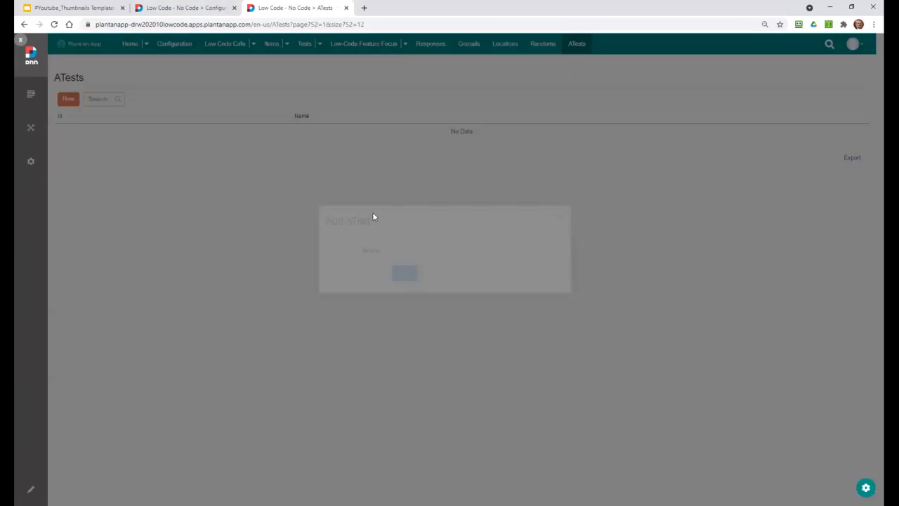
click(417, 277)
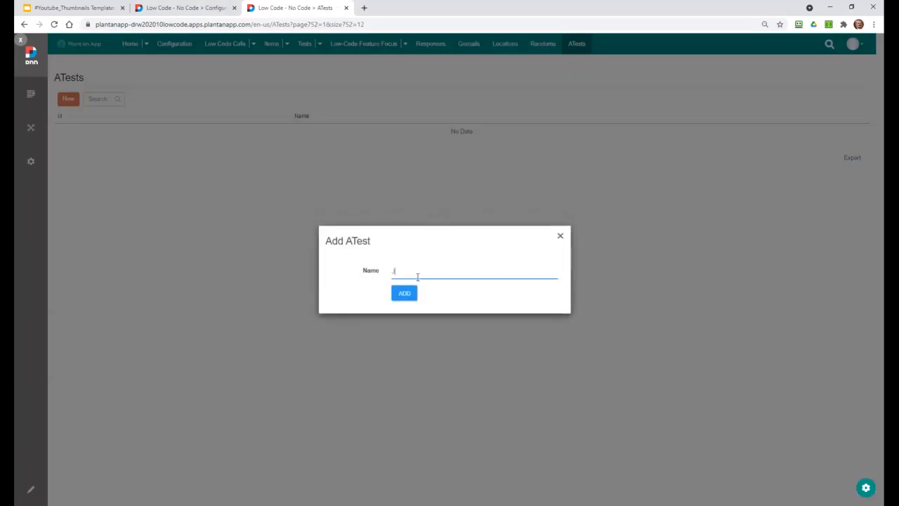
click(405, 293)
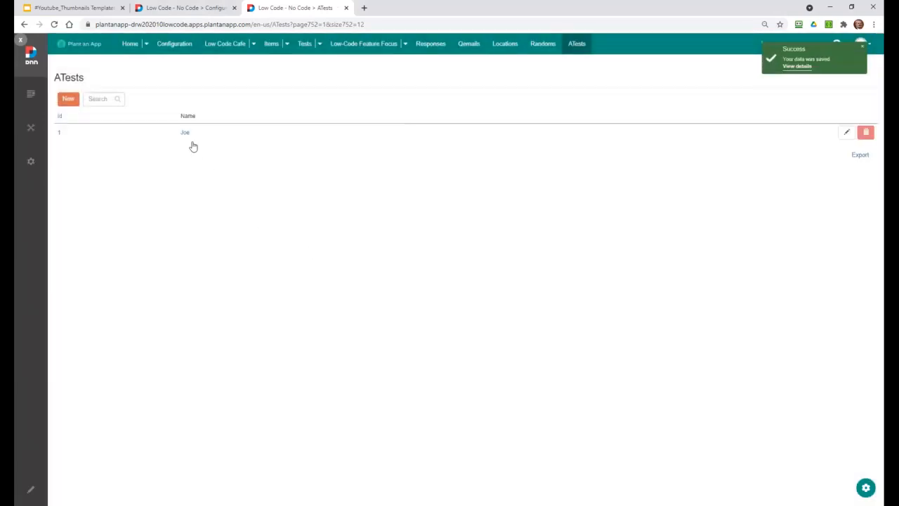
Add a second ATest record with another person's first name as its Name
click(68, 100)
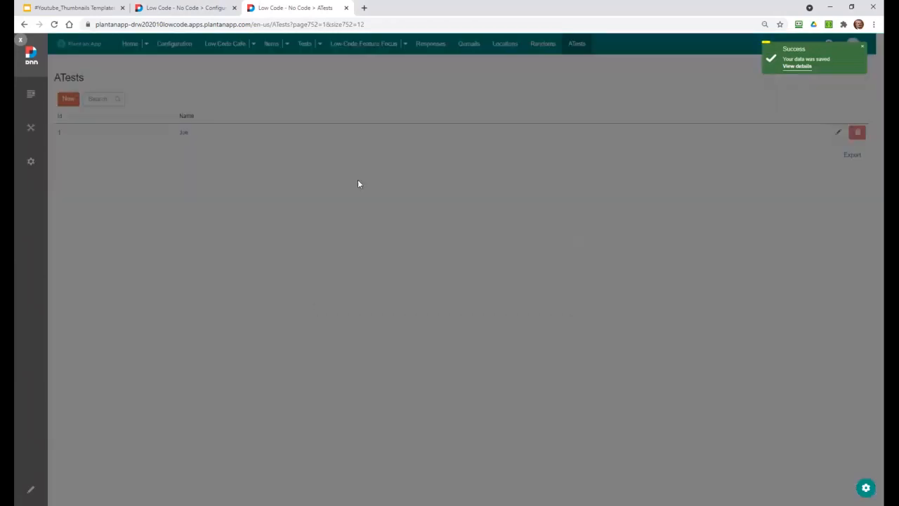
click(407, 276)
text(Dale)
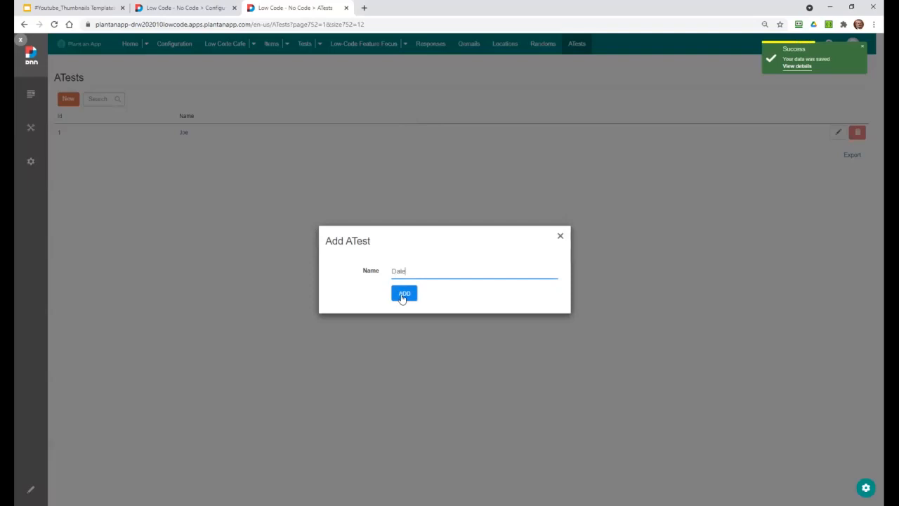
click(404, 294)
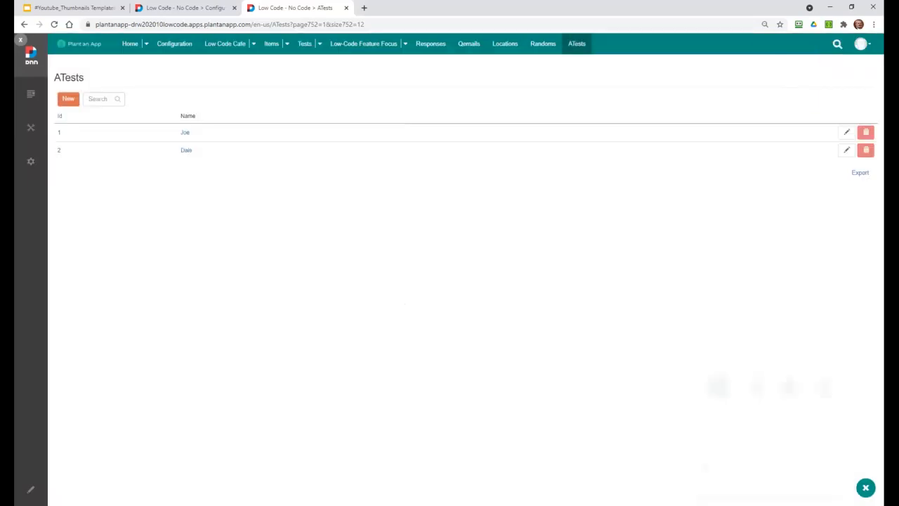
In the ATests form settings, change the Name field's title to "First Name"
click(866, 487)
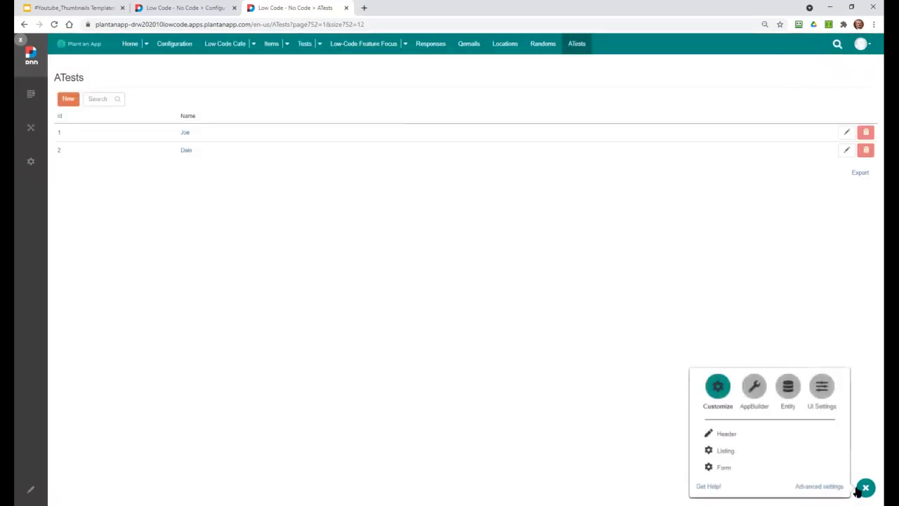
click(727, 468)
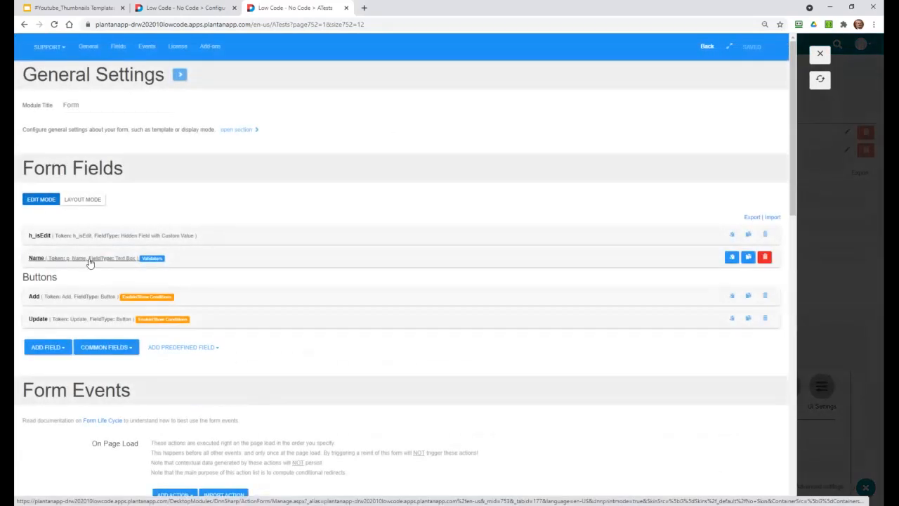
click(90, 261)
scroll(521, 218, down, 2)
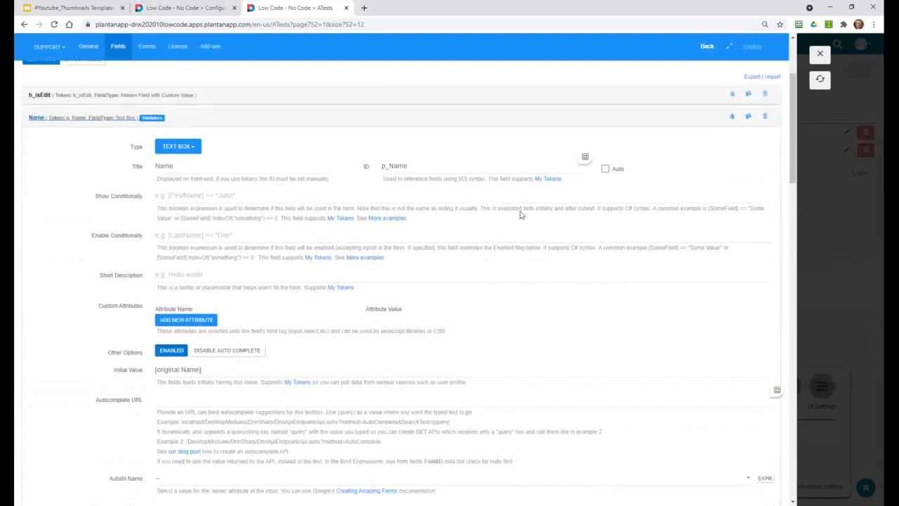
click(264, 170)
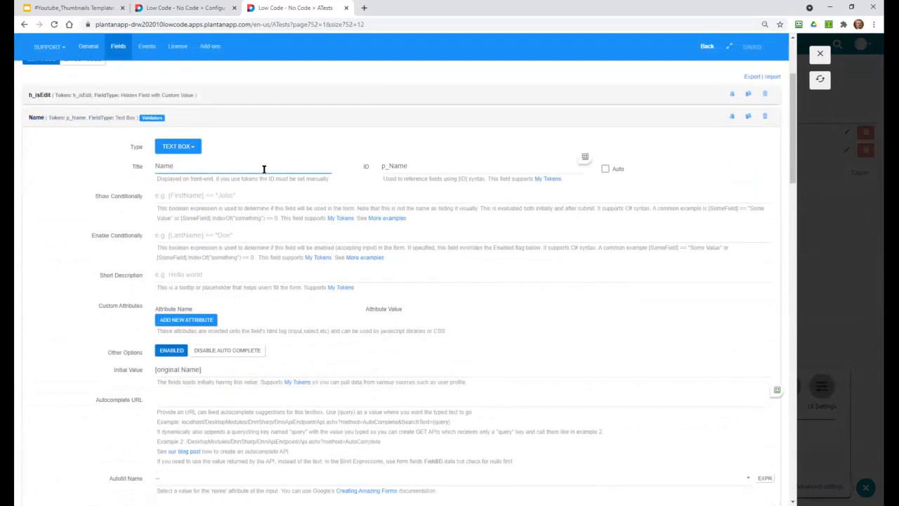
key(Home)
text(First)
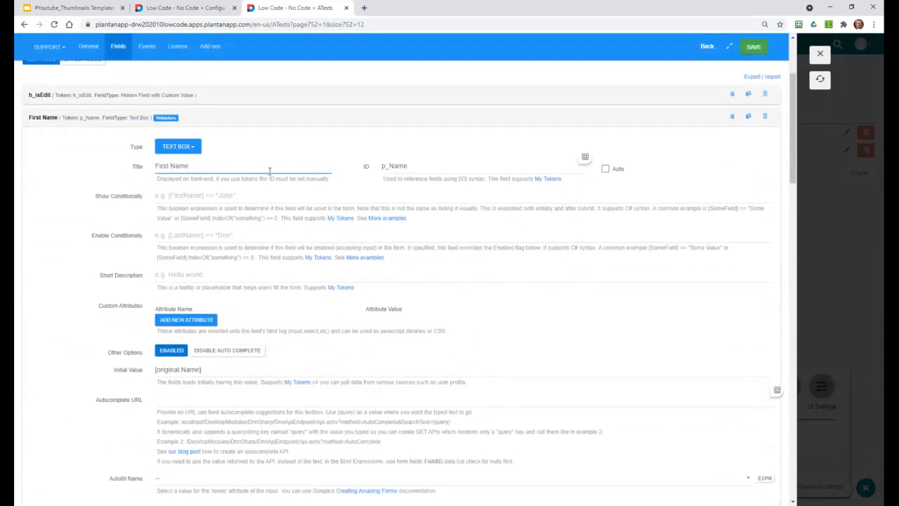
Make the First Name field's ID automatic, save the form settings and reload the ATests page
click(504, 169)
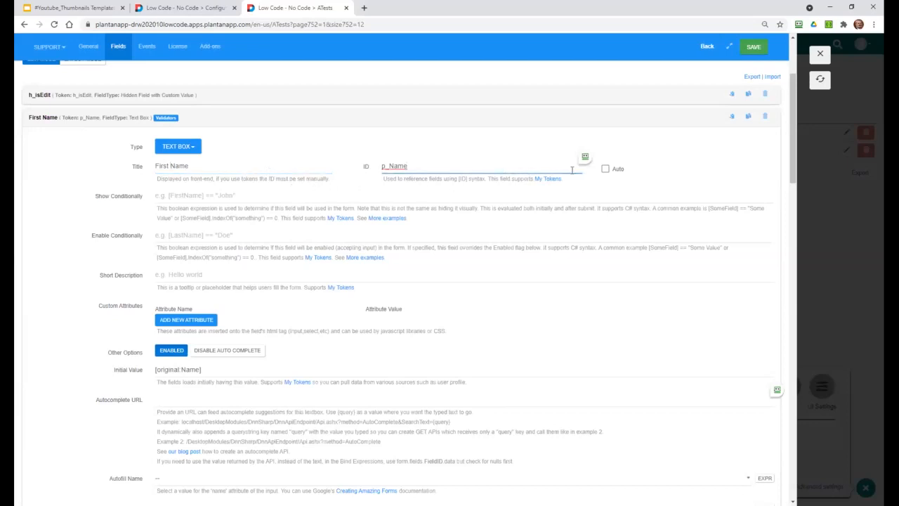
click(605, 168)
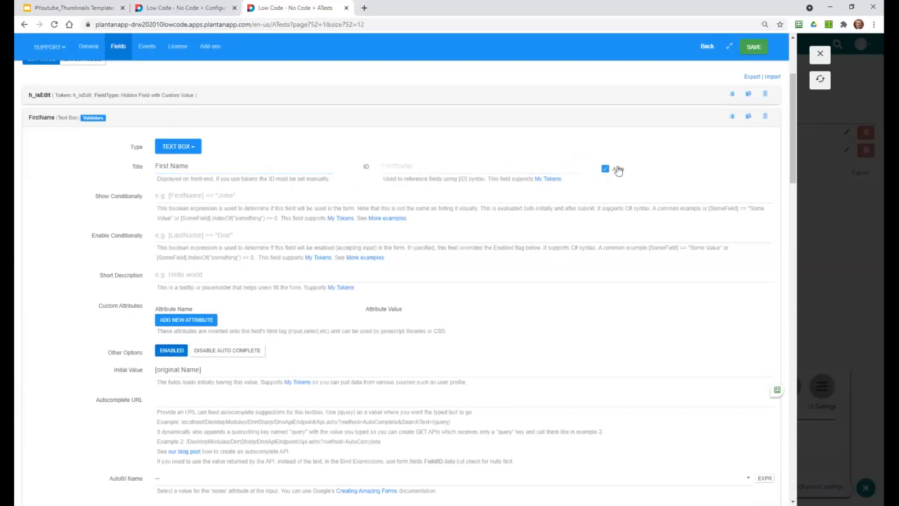
click(753, 47)
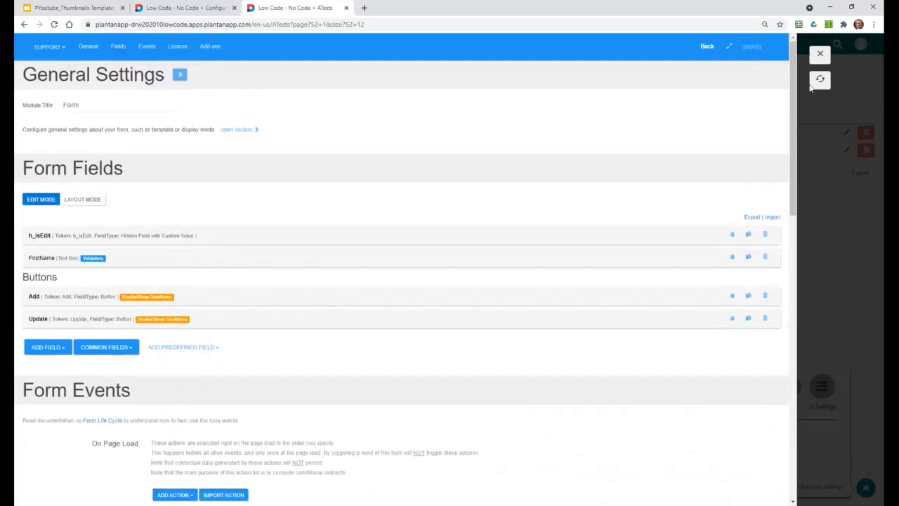
click(820, 79)
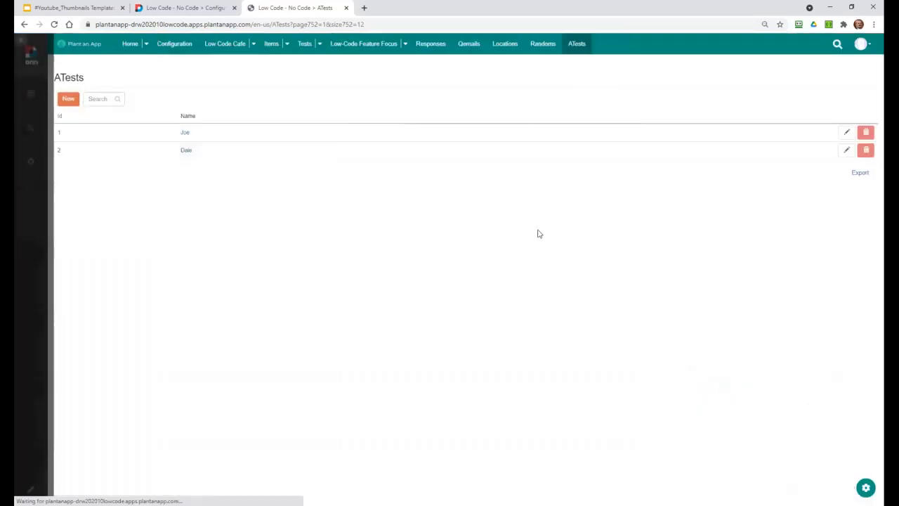
Add an ATest record with "abc" as the First Name
click(69, 100)
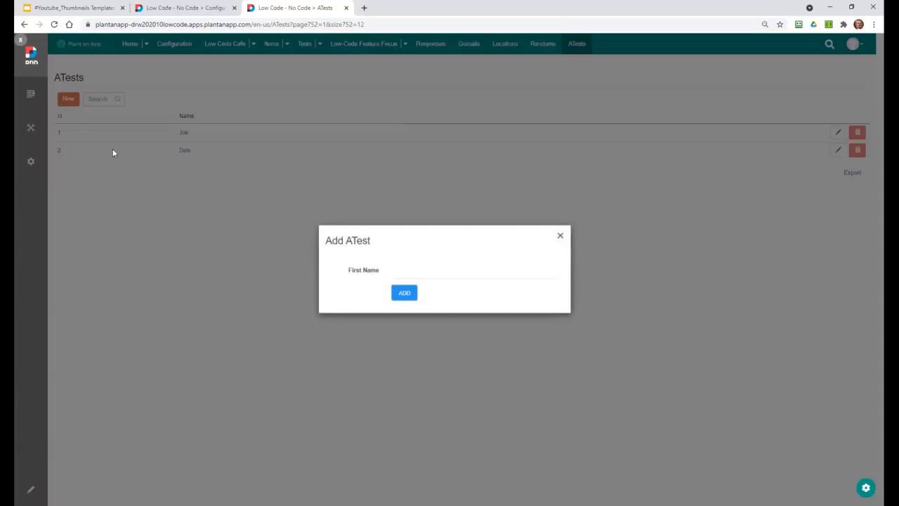
click(431, 274)
text(abc)
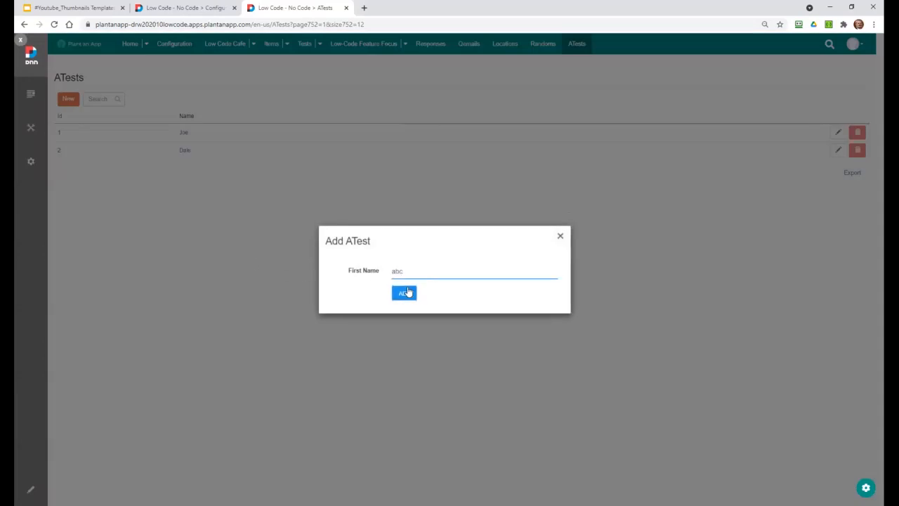
click(404, 293)
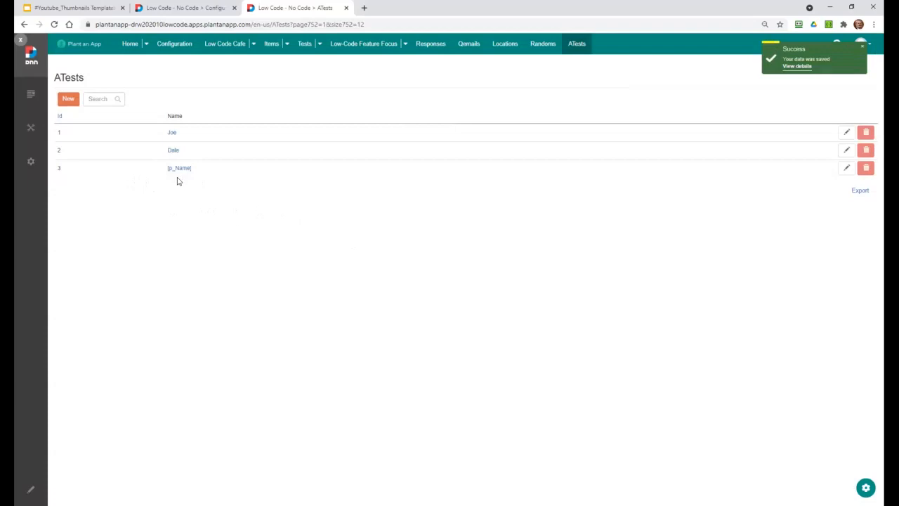
Remove the Delete item button from the ATests listing, save the listing settings and reload the page
click(869, 491)
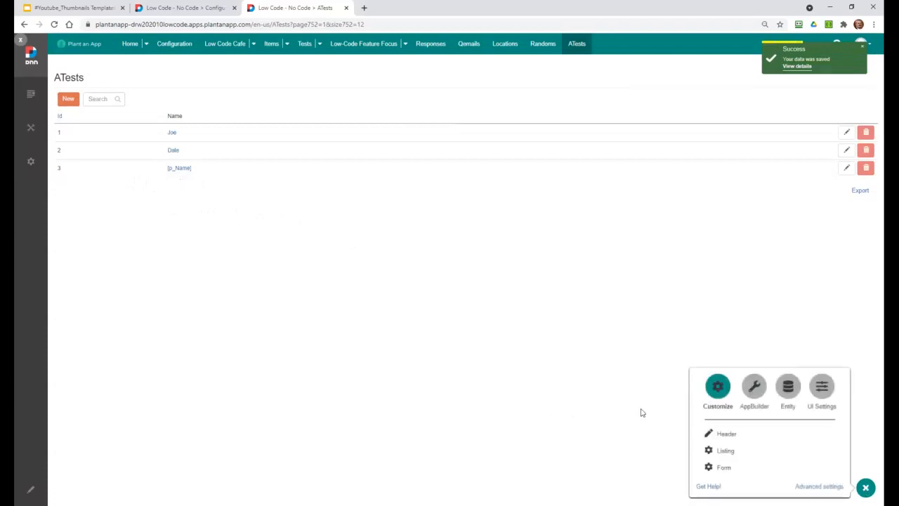
click(726, 450)
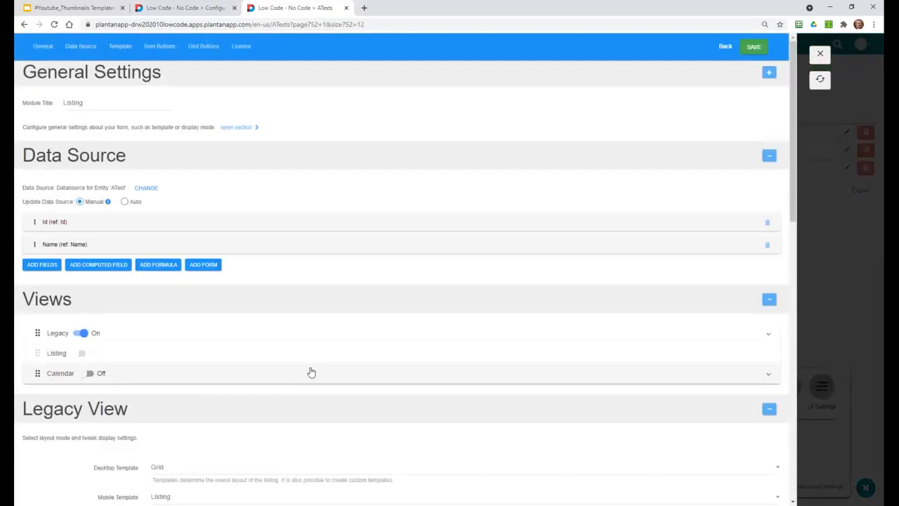
scroll(311, 372, down, 8)
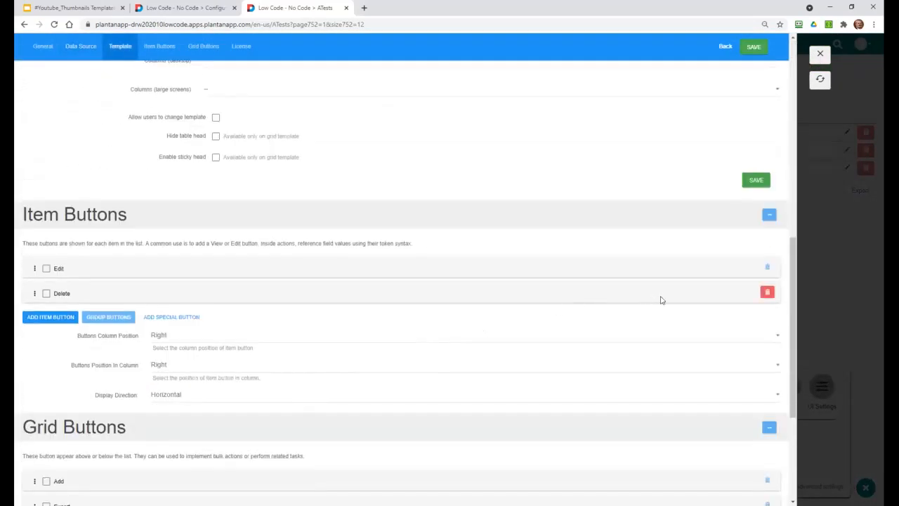
click(768, 293)
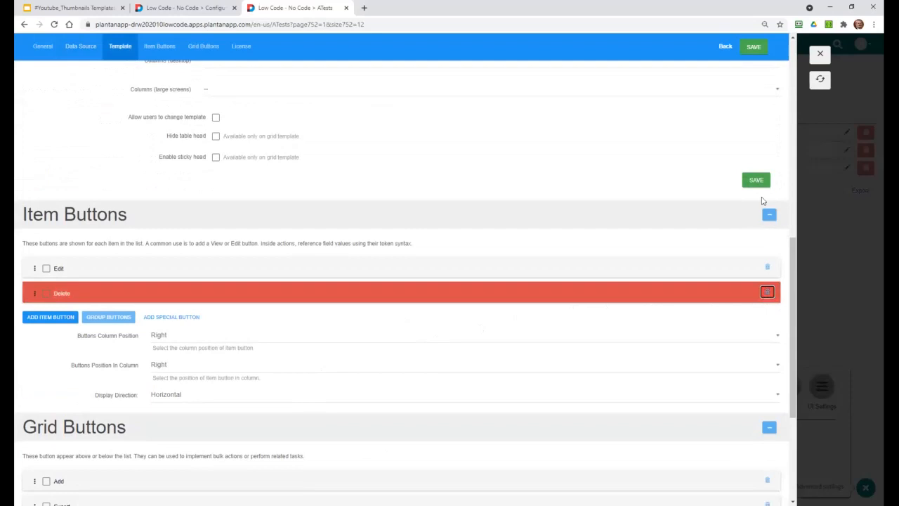
click(756, 181)
click(819, 79)
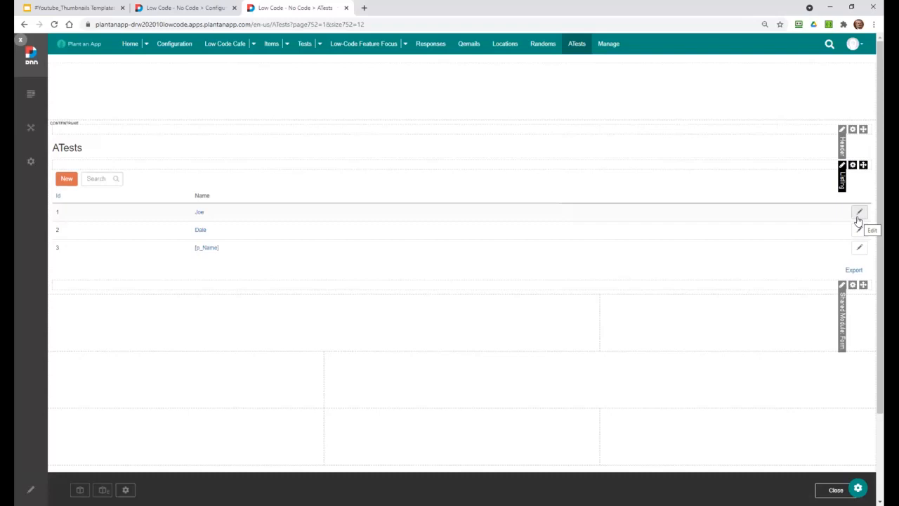
Delete the Listing module from the ATests page through its module settings
click(844, 179)
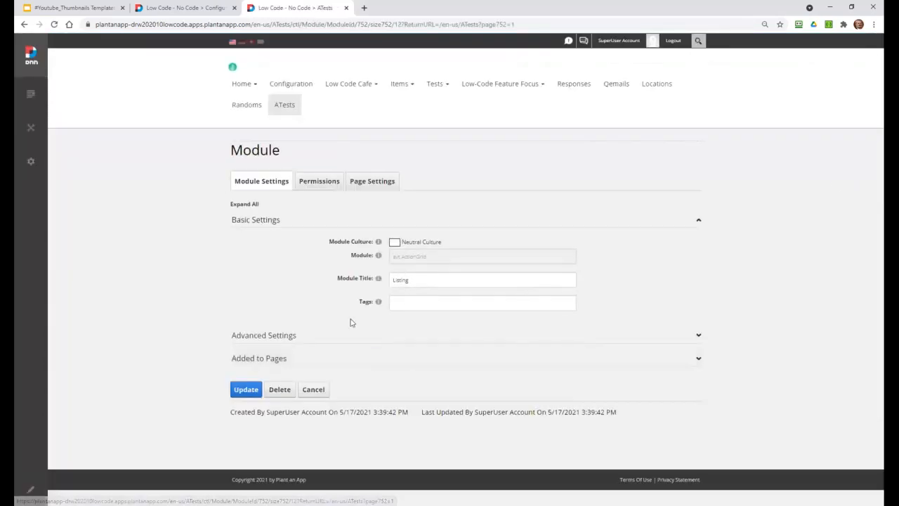
click(280, 390)
click(401, 288)
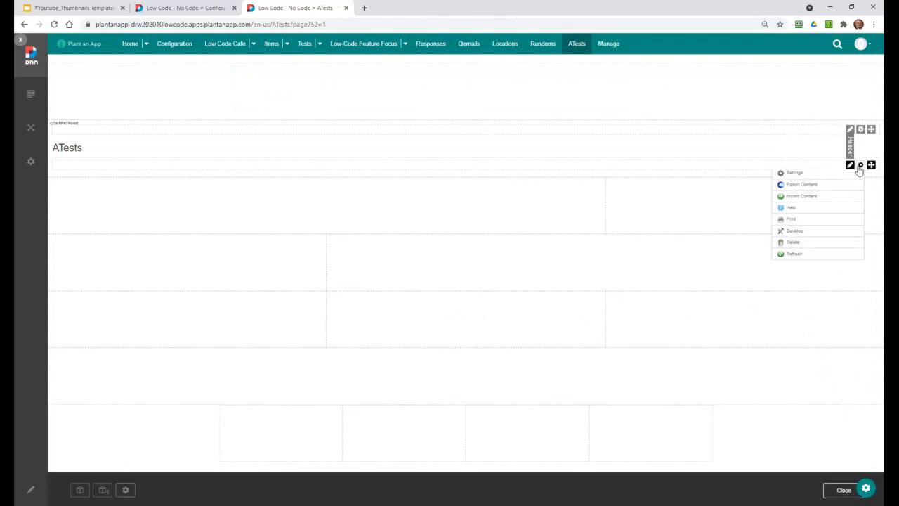
Delete the Form module from the ATests page through its module settings
click(855, 176)
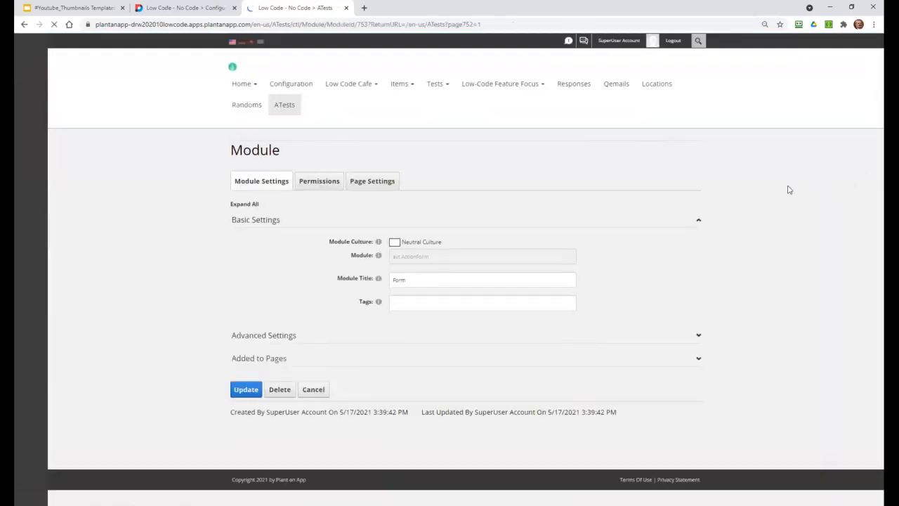
click(279, 389)
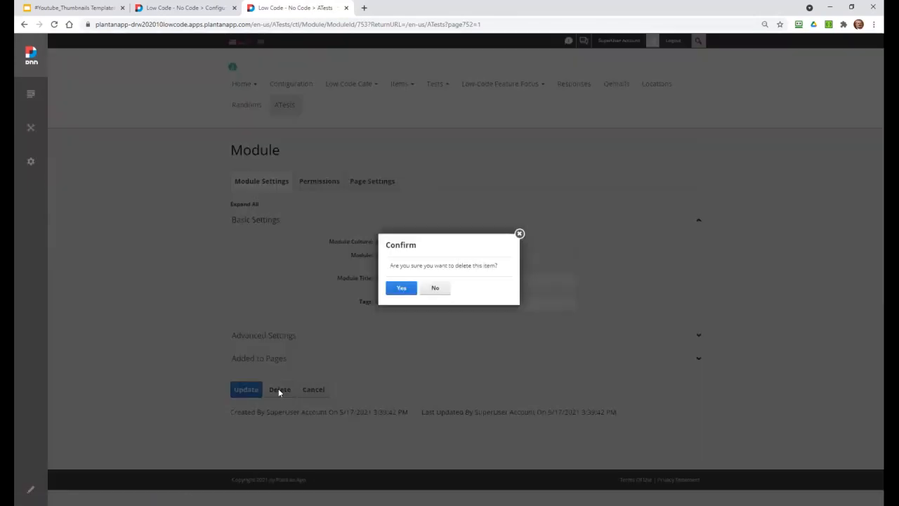
click(410, 287)
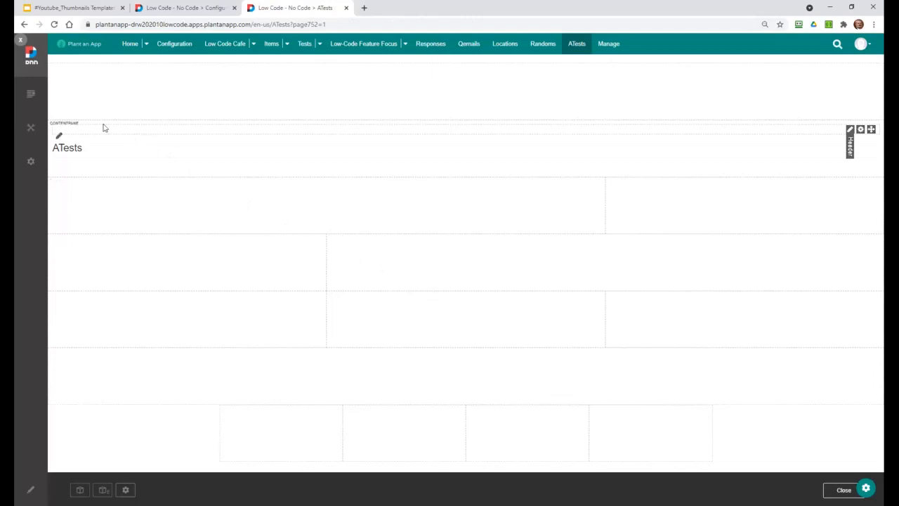
Check the deleted modules in the Recycle Bin, empty the whole bin and return to the ATests page
mouse_move(31, 99)
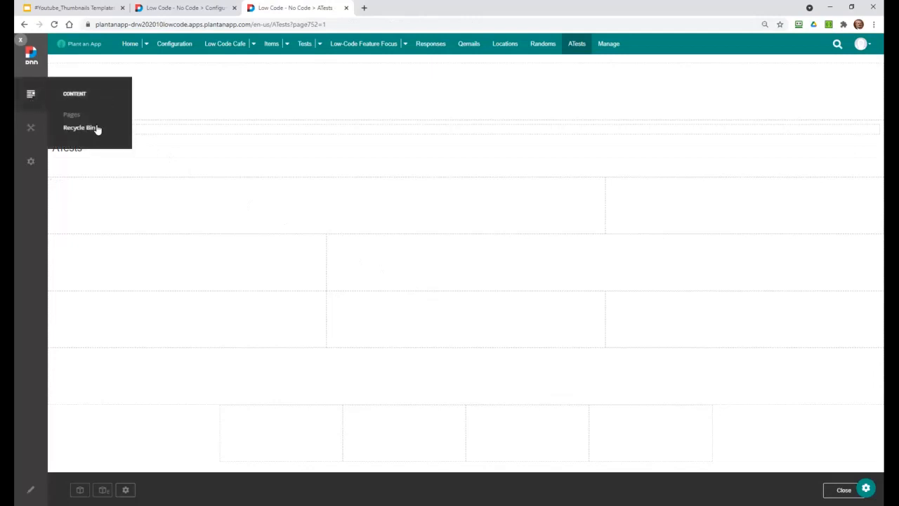
click(97, 126)
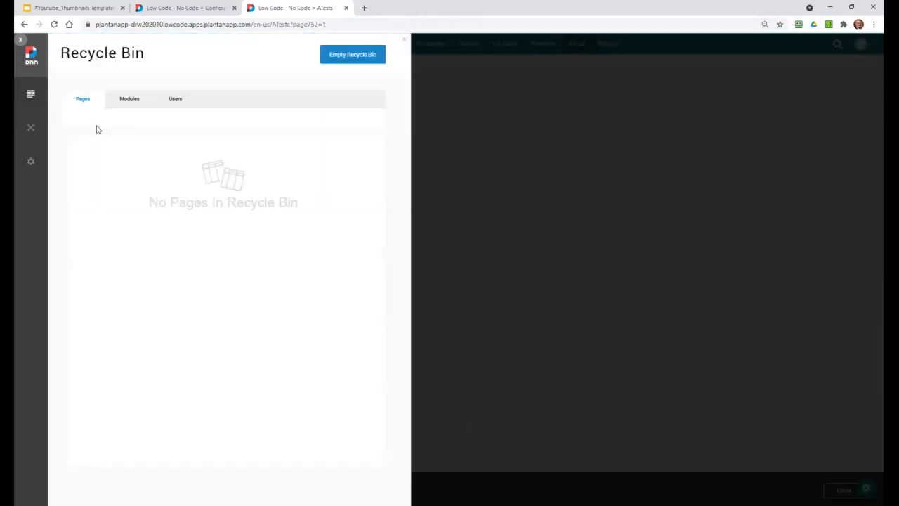
click(126, 103)
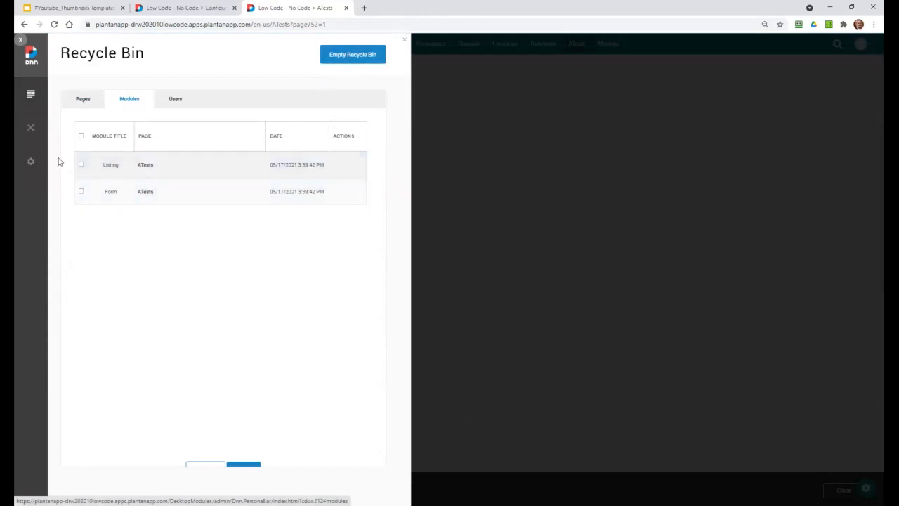
click(352, 56)
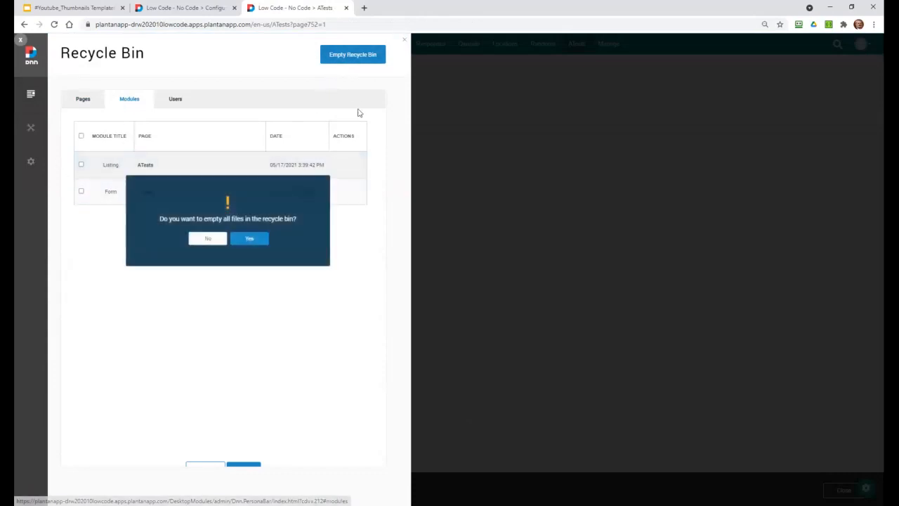
click(247, 242)
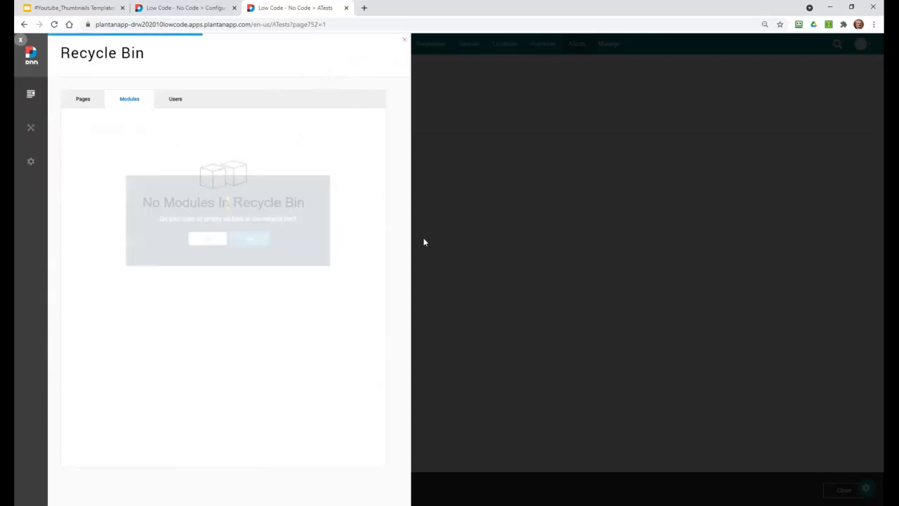
click(404, 40)
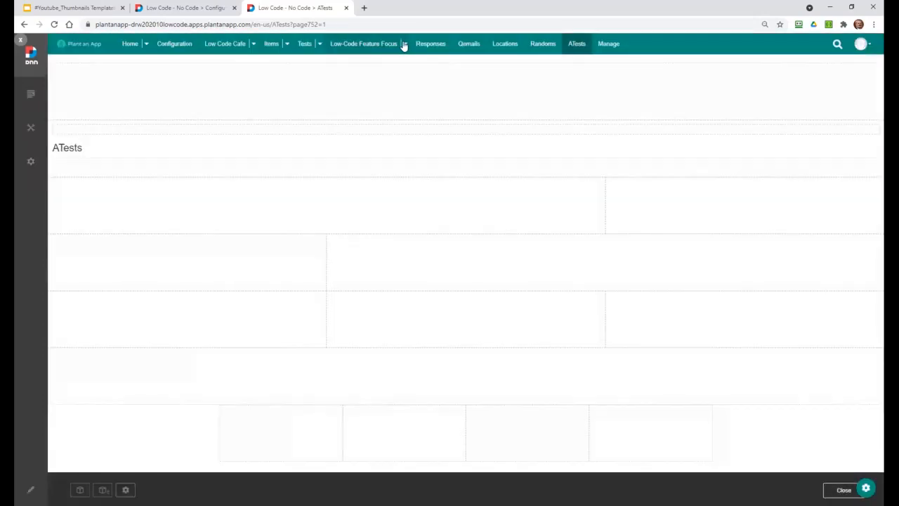
Make the ATest entity's Name property sortable and save the entity, overriding all manual changes to its related pages and forms
click(201, 13)
mouse_move(476, 164)
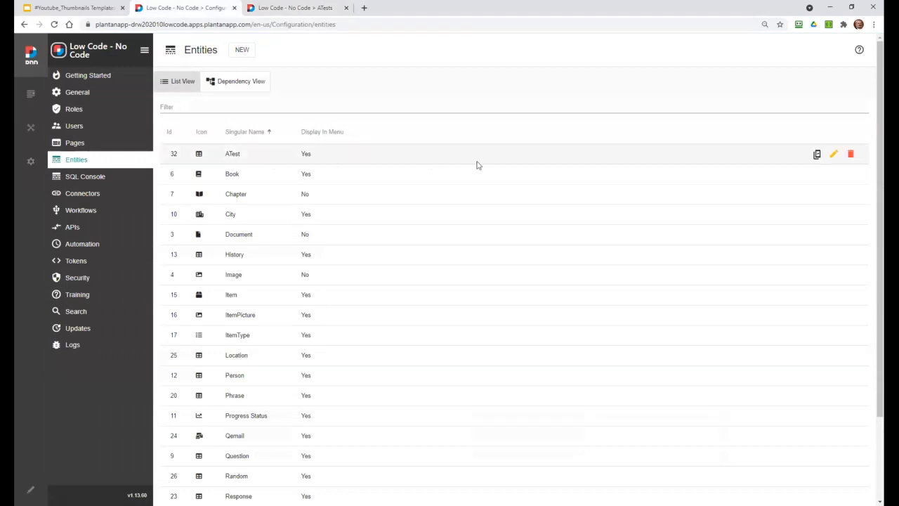
click(833, 156)
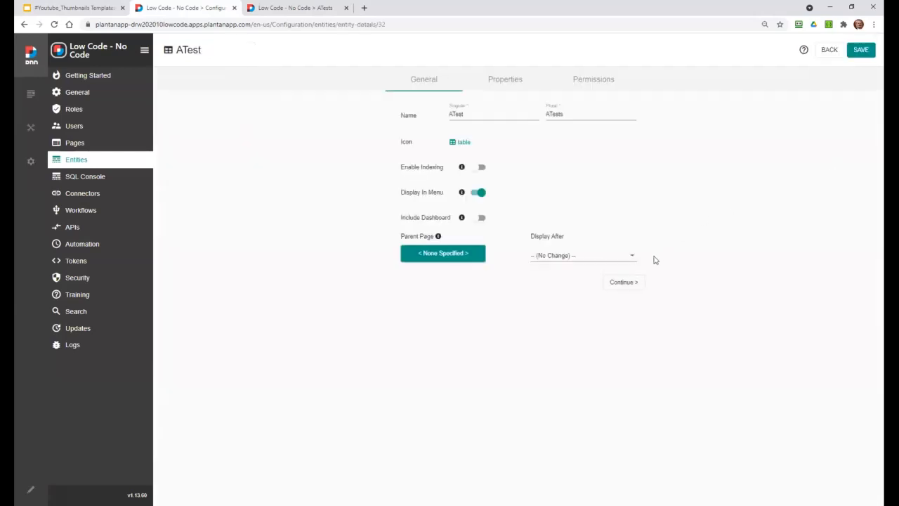
click(623, 281)
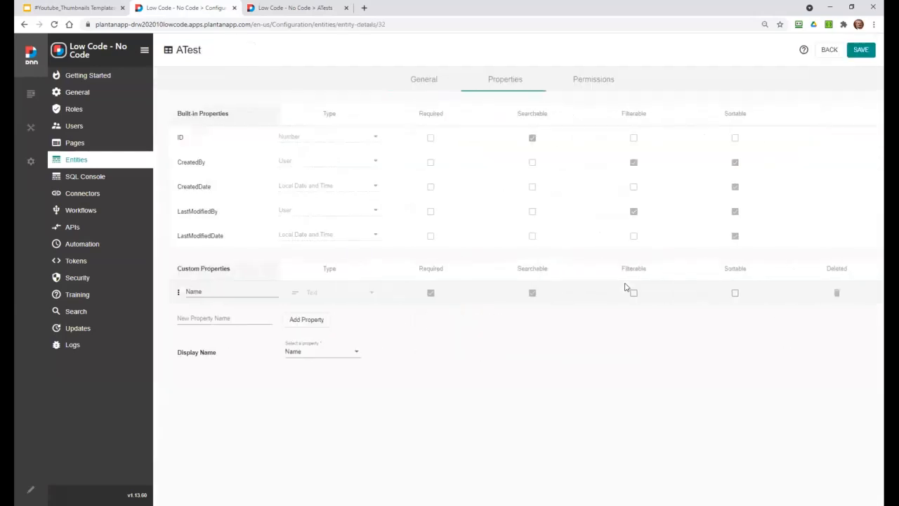
click(721, 293)
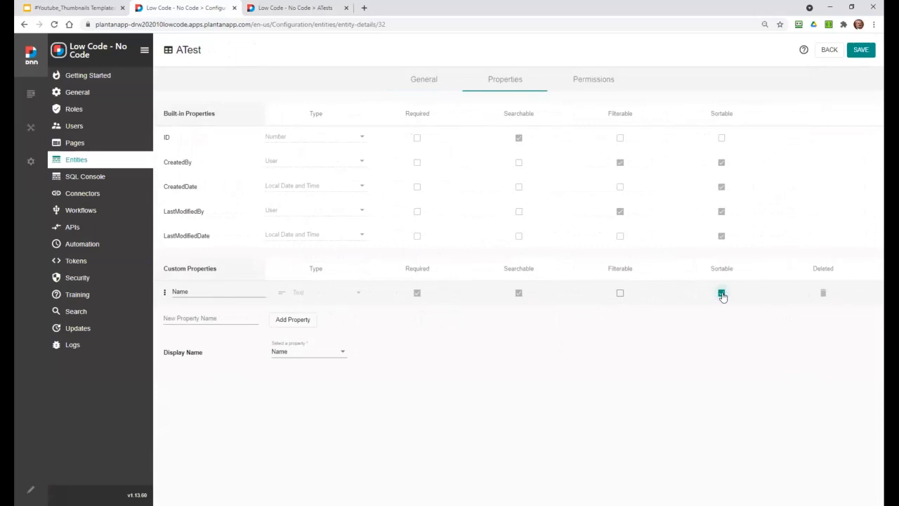
click(862, 50)
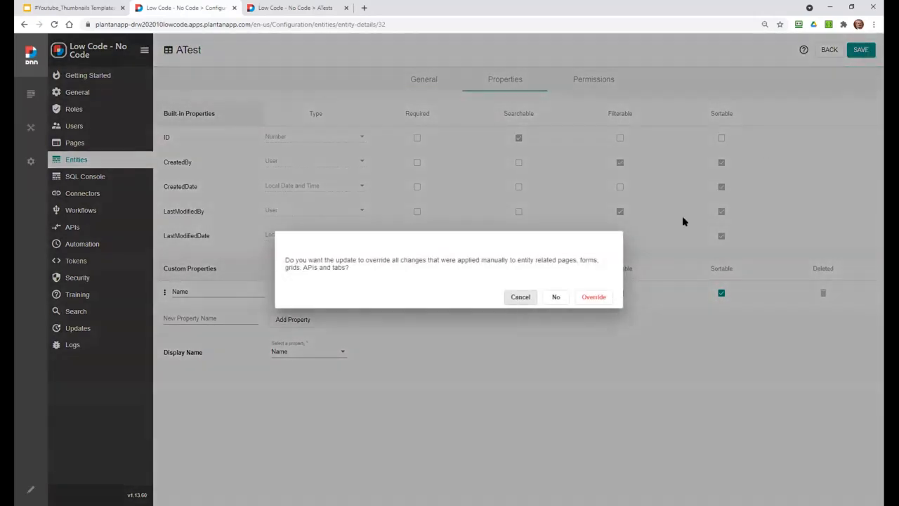
click(593, 297)
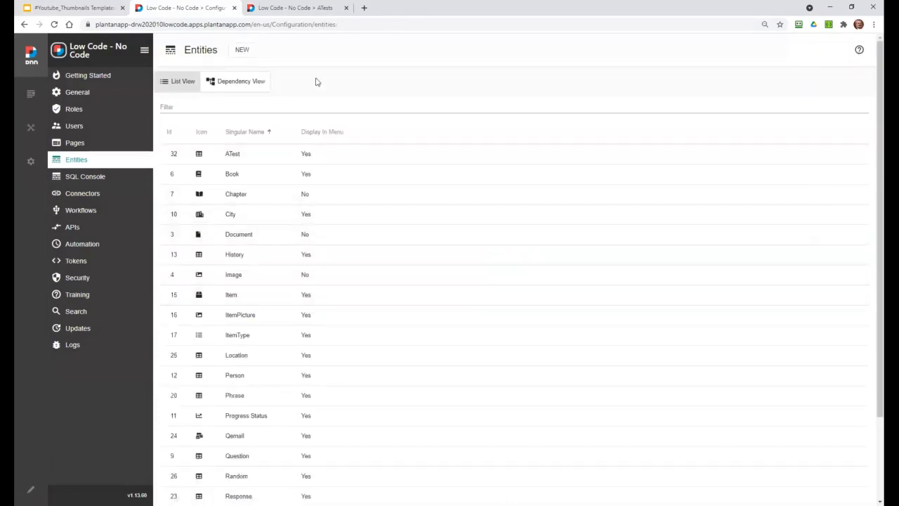
Reload the ATests page and delete the record with Id 3 from the listing
click(293, 10)
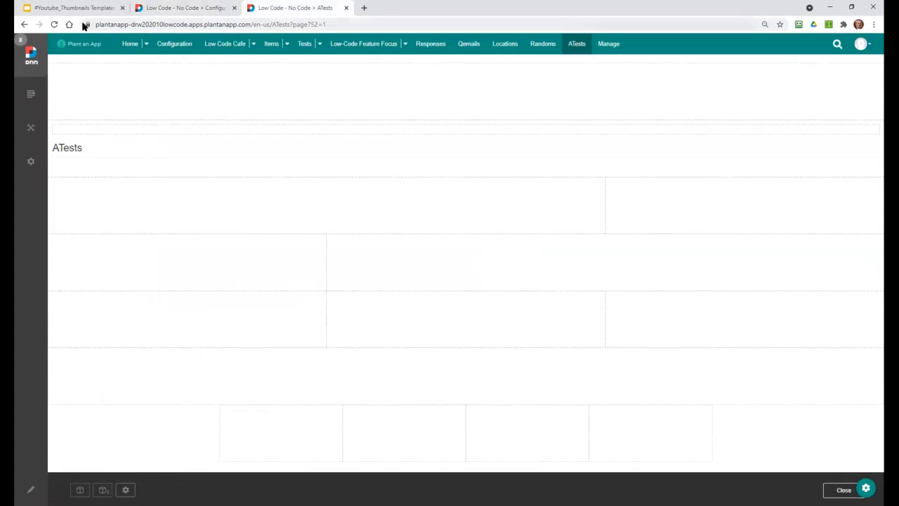
click(54, 24)
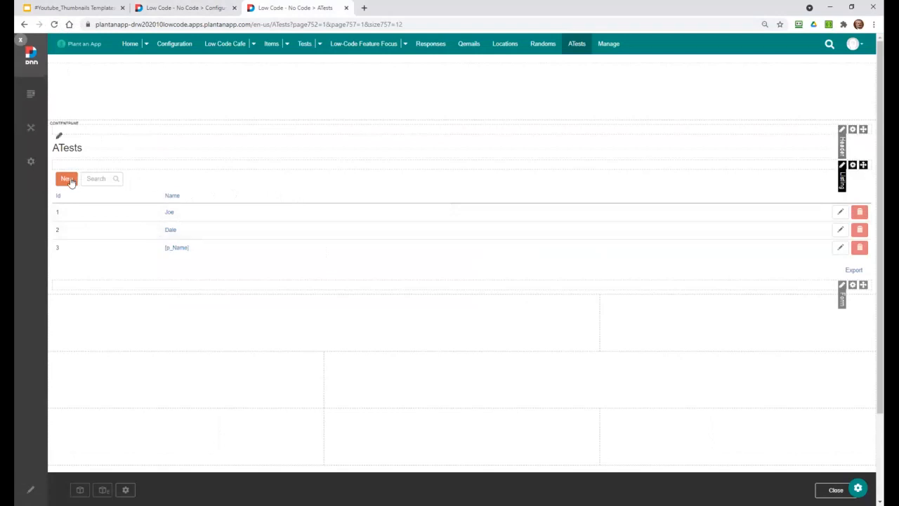
click(860, 248)
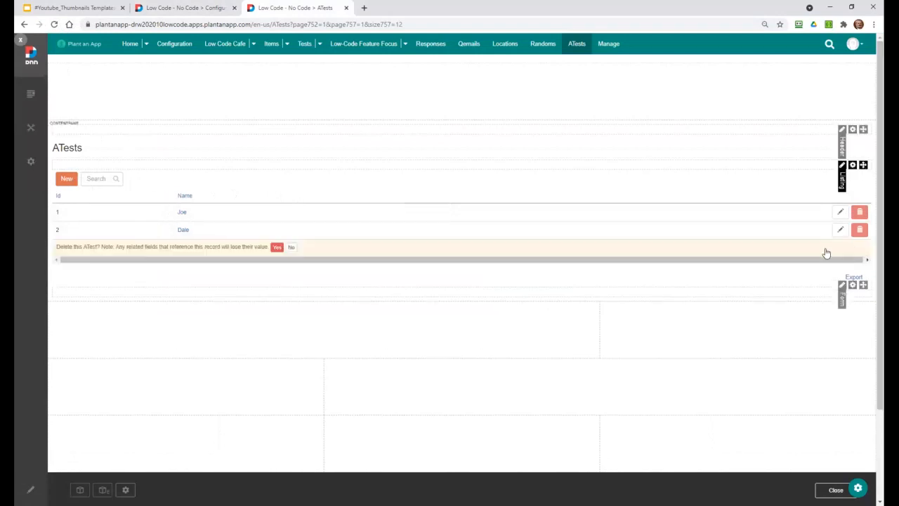
click(281, 248)
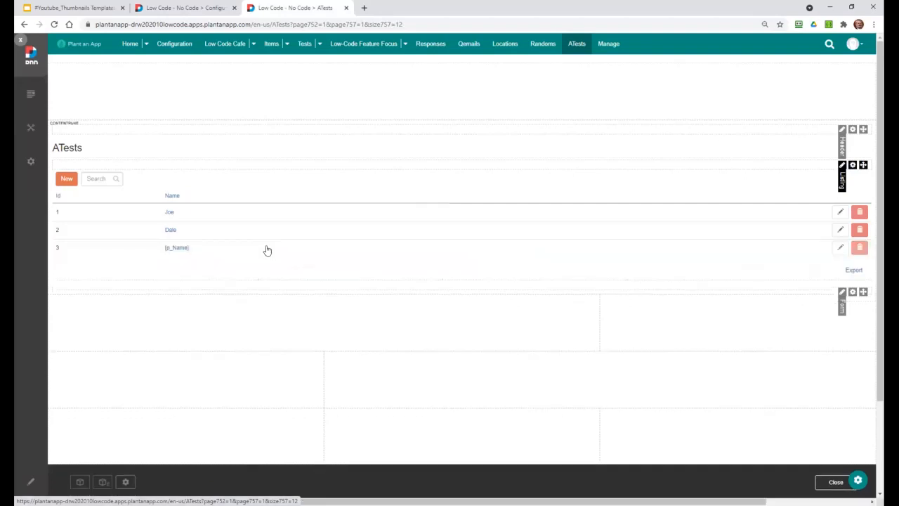
Add a new ATest record, entering a person's first name as its Name
click(63, 183)
click(416, 275)
text(Daviod)
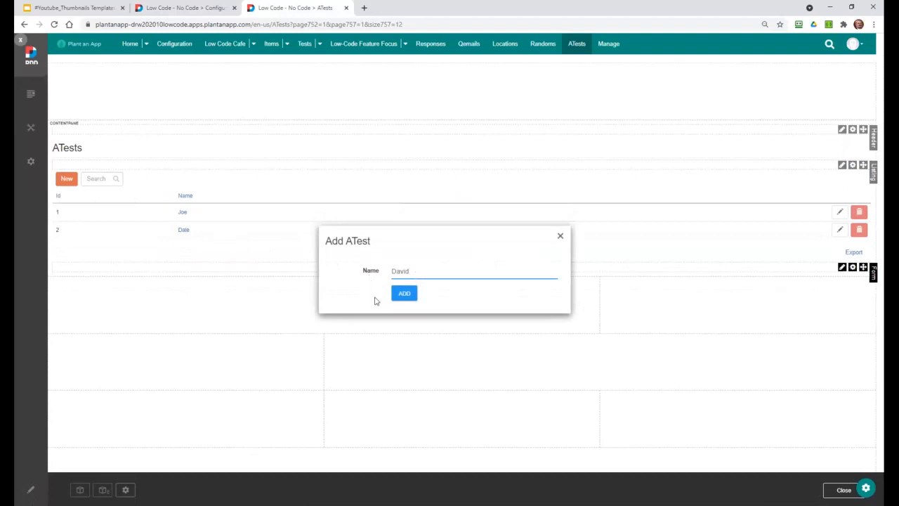
click(404, 293)
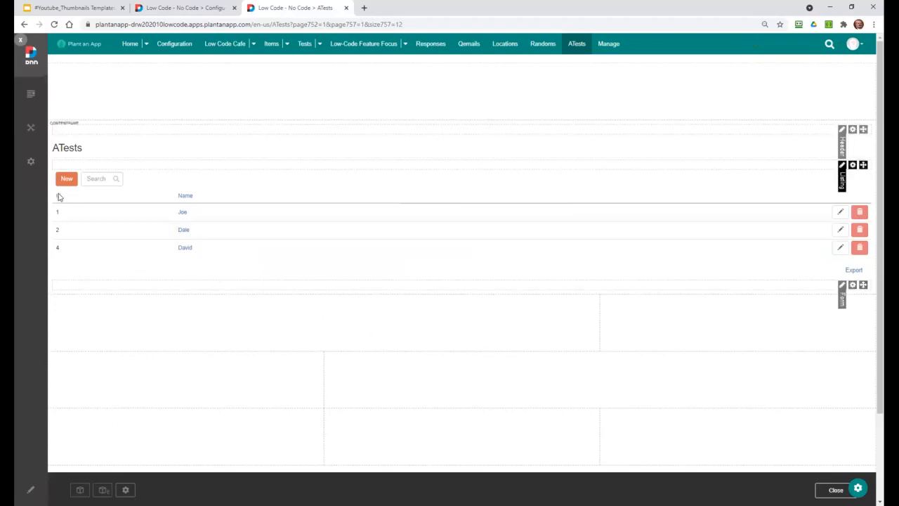
Delete the ATests page in the site's page management and close the page manager
mouse_move(44, 99)
click(73, 115)
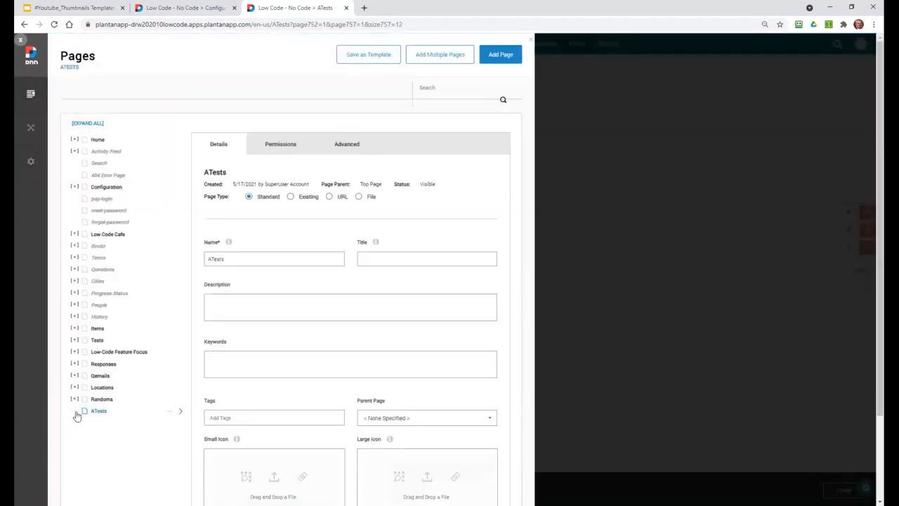
click(75, 411)
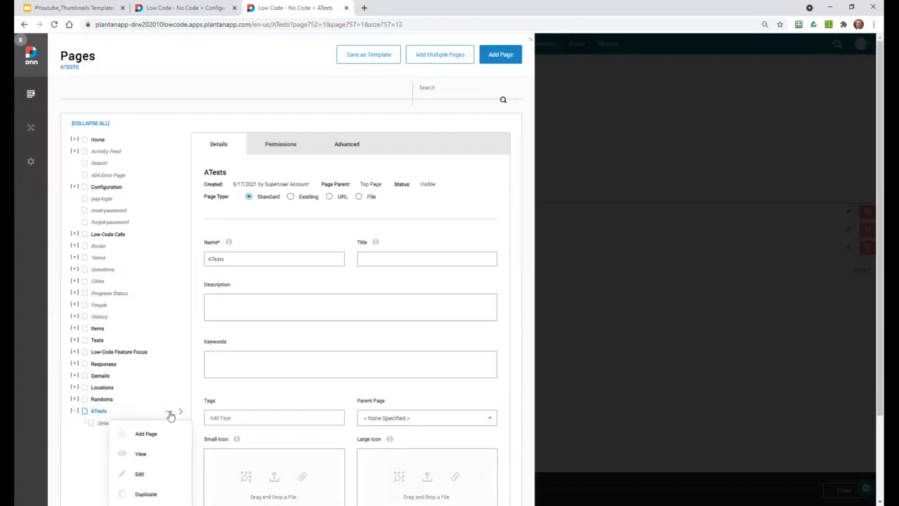
scroll(382, 401, down, 1)
scroll(382, 401, down, 1)
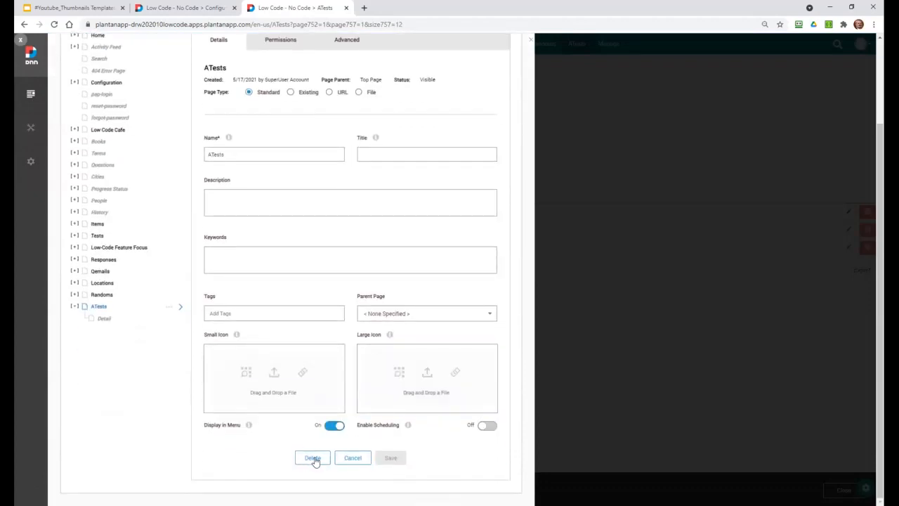
click(313, 457)
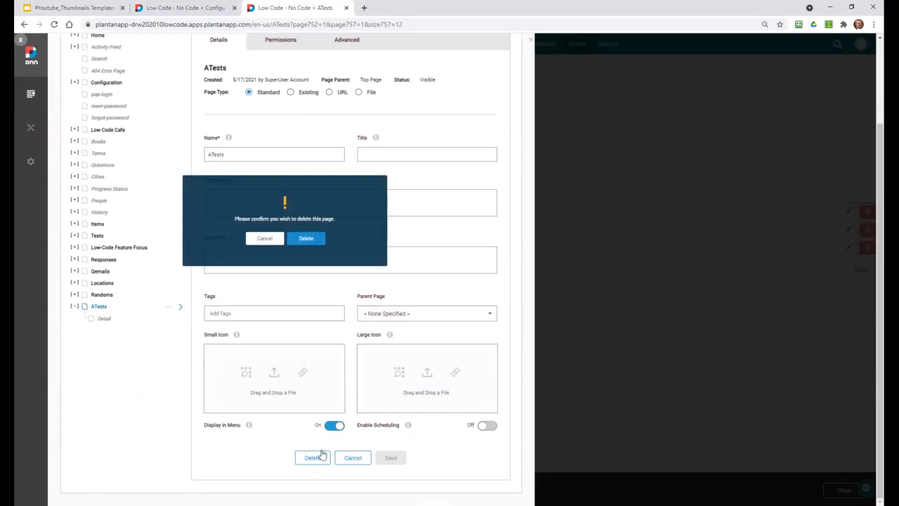
click(307, 239)
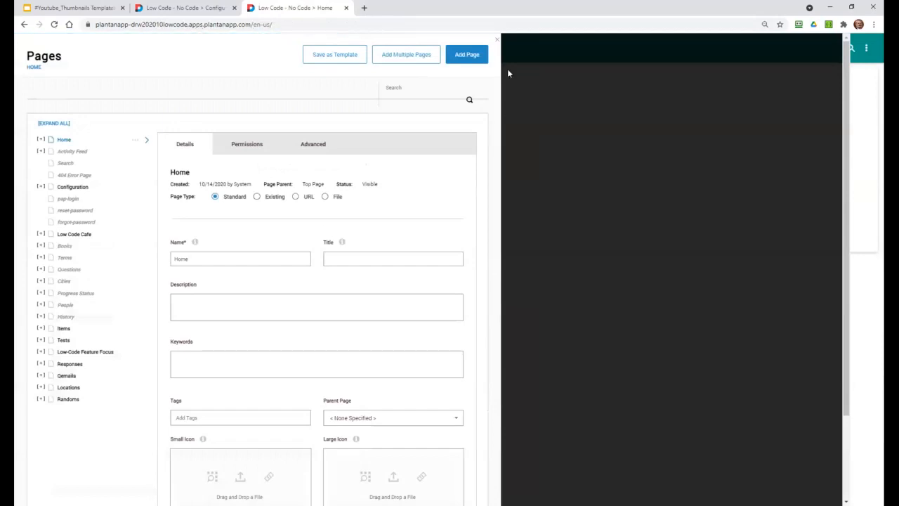
click(498, 42)
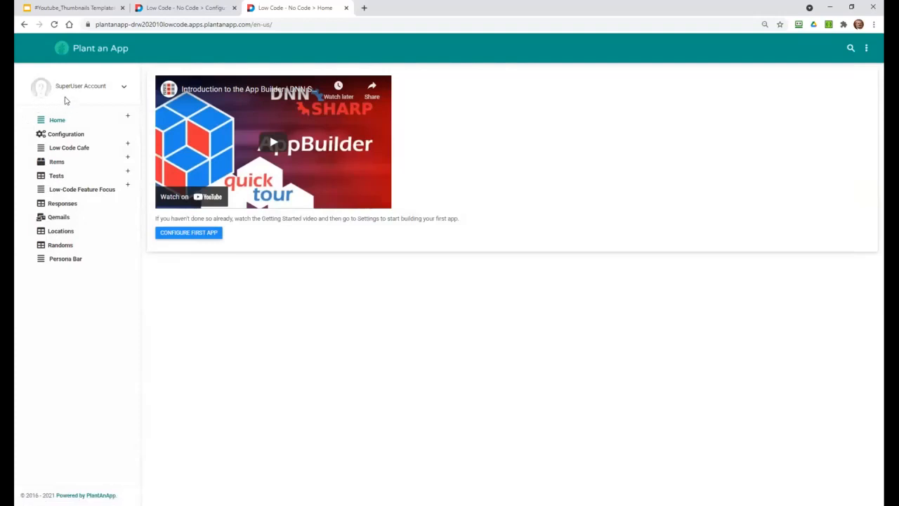
Open the site configuration, empty the Recycle Bin of the deleted ATests pages and check its deleted modules
click(60, 133)
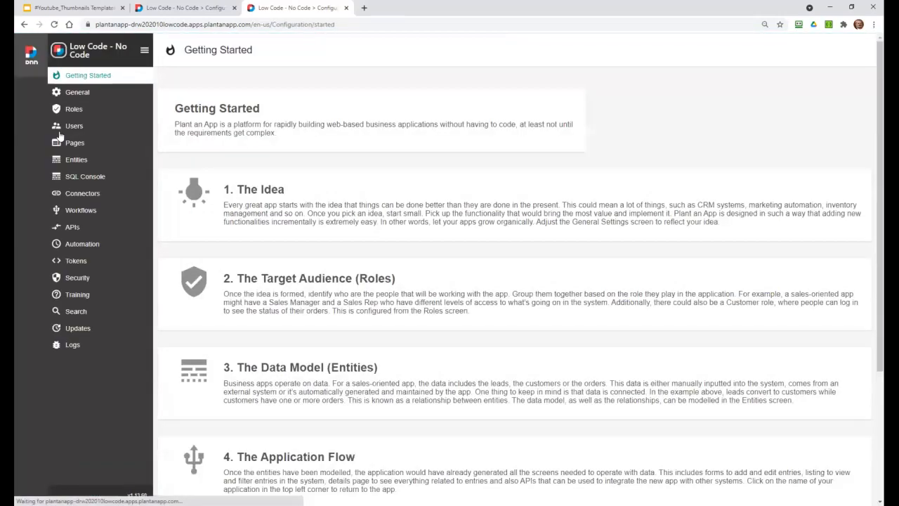
mouse_move(31, 93)
double_click(86, 127)
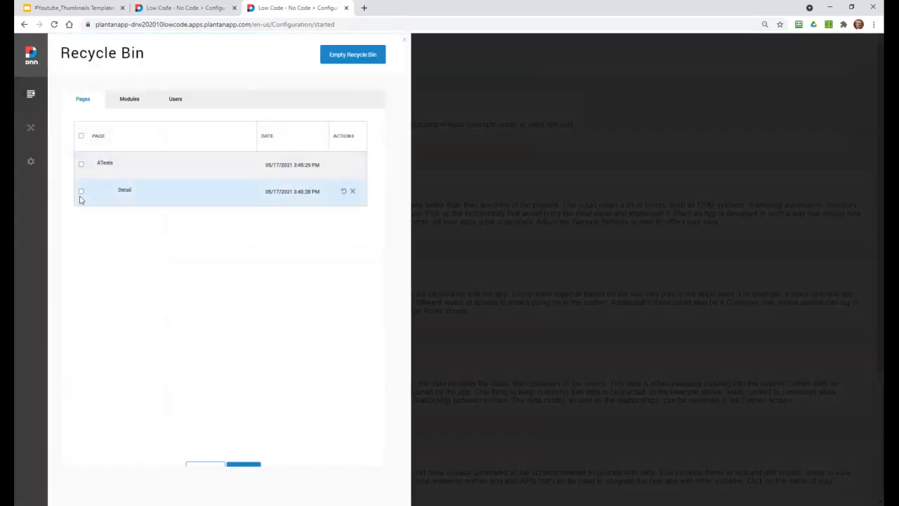
click(340, 60)
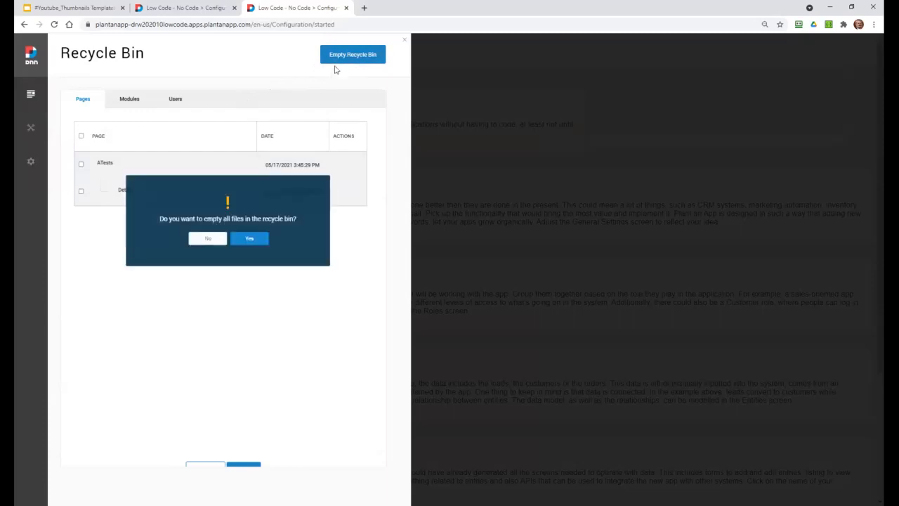
click(250, 239)
click(127, 102)
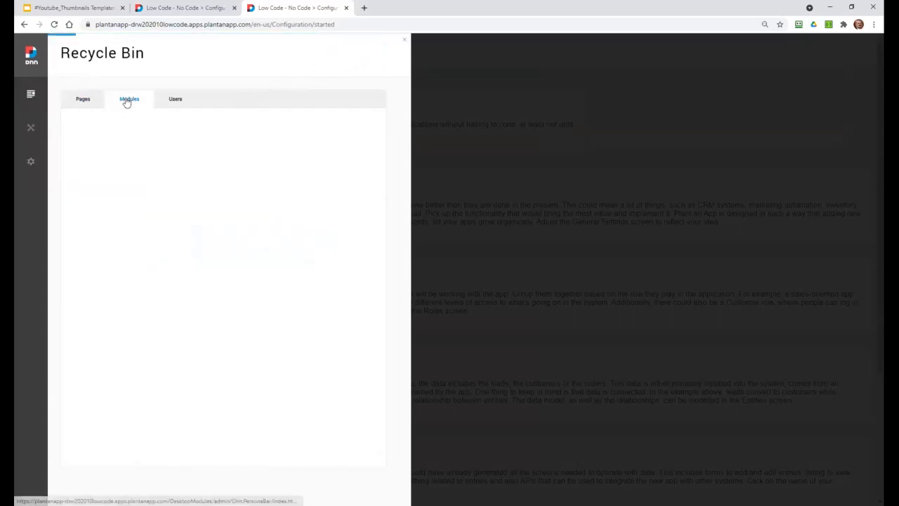
click(404, 44)
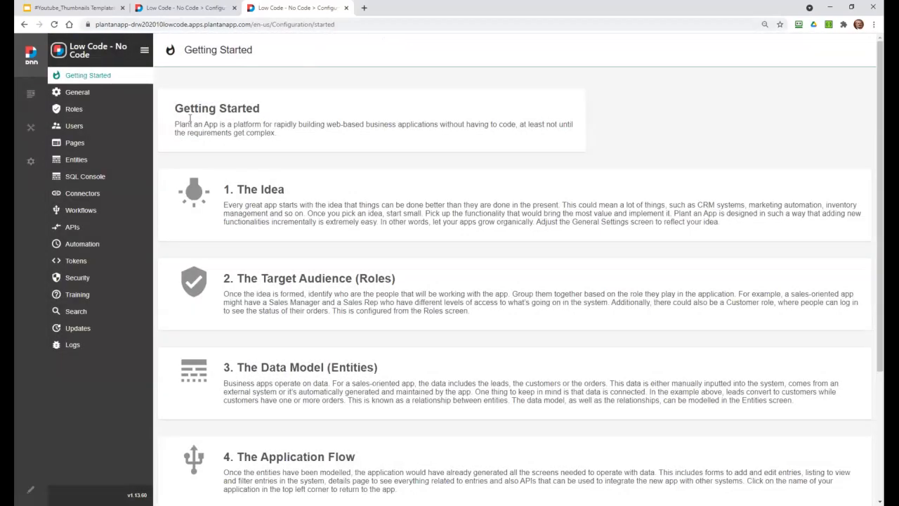
Turn off Sortable for the ATest entity's Name property and save the entity with the Override option
click(90, 160)
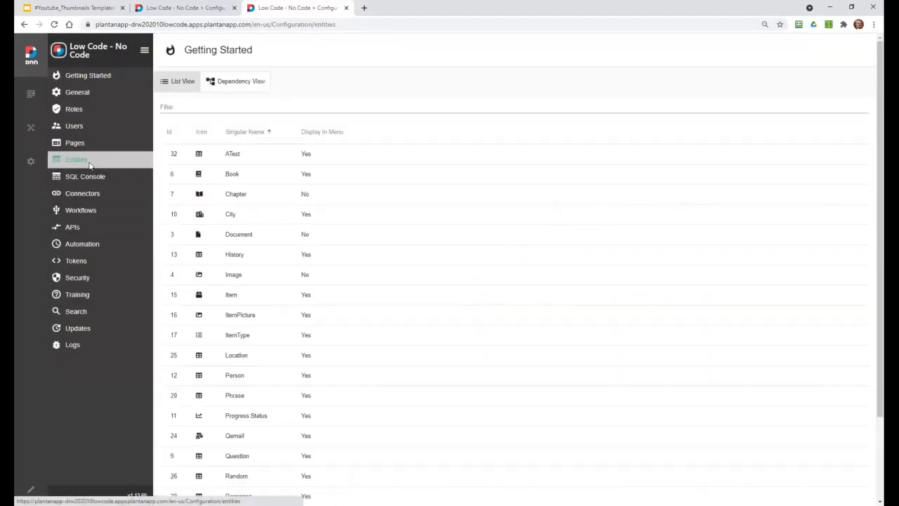
click(832, 155)
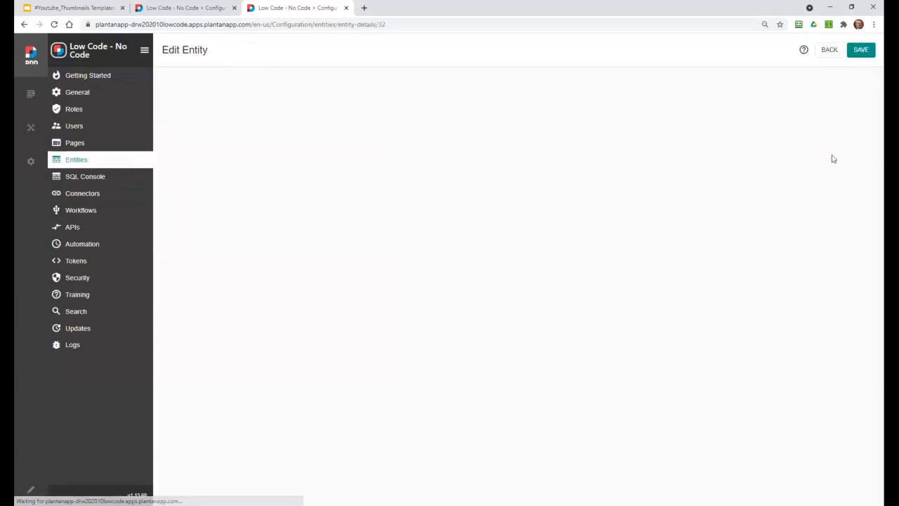
click(507, 82)
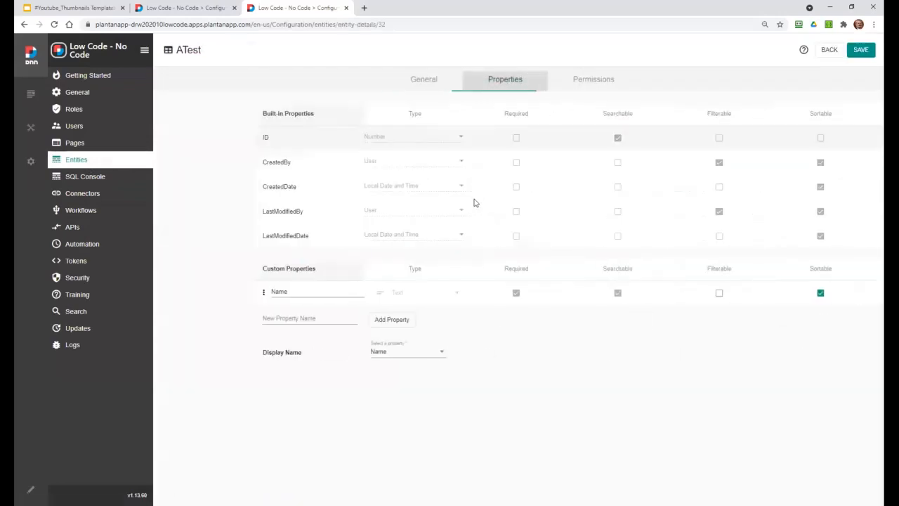
click(722, 293)
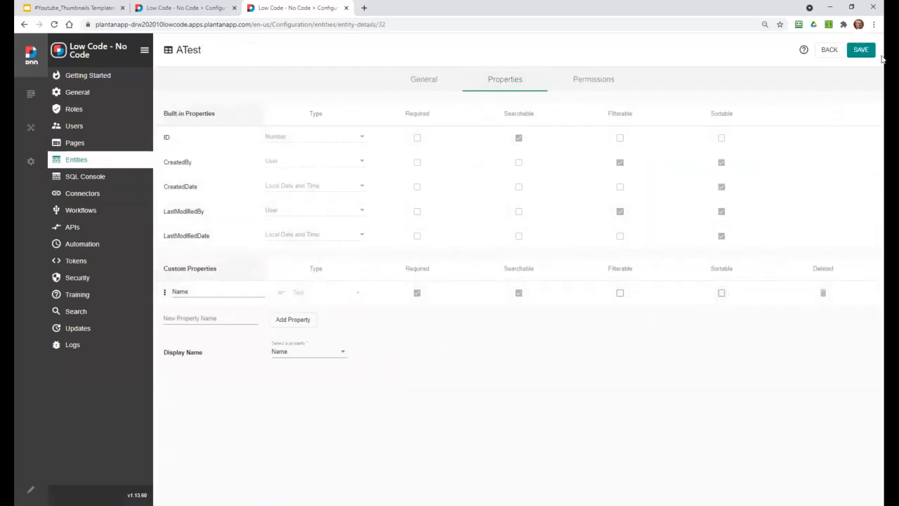
click(861, 49)
click(590, 297)
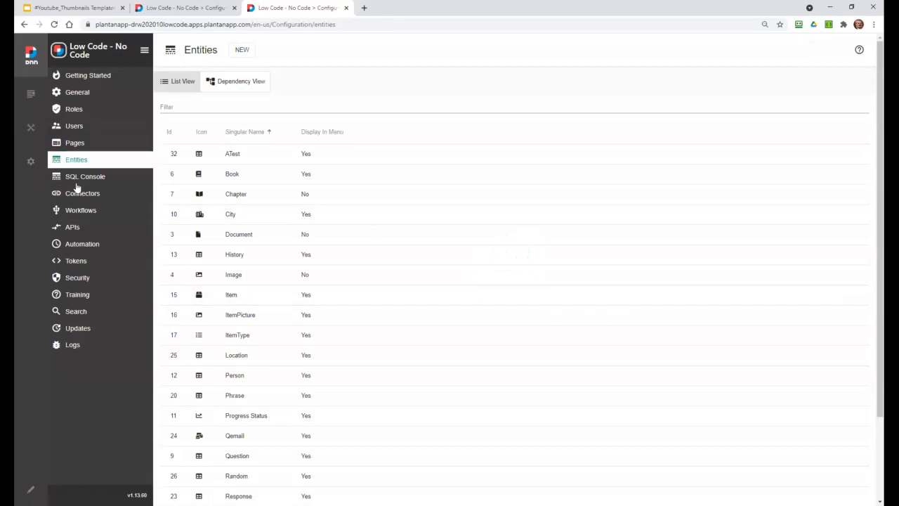
Return to the site's home page, open the regenerated ATests page and view the details of the record with Id 1
click(91, 48)
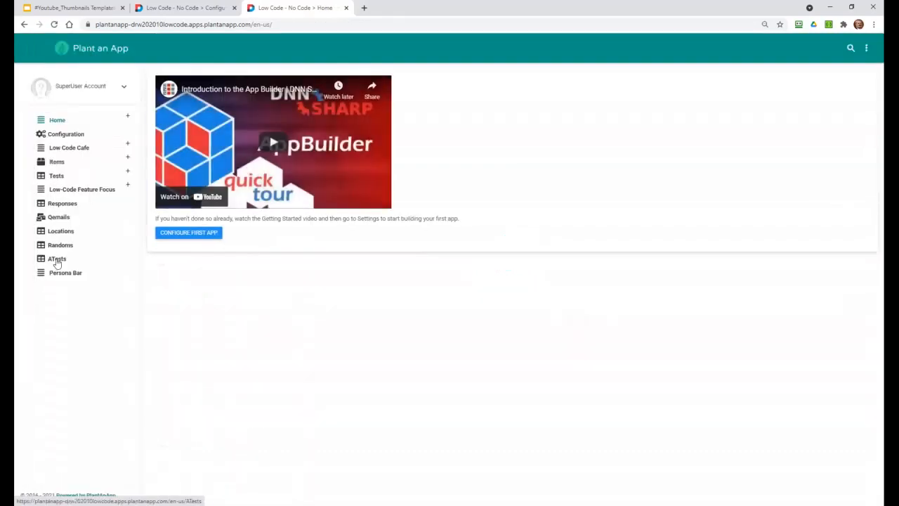
click(57, 260)
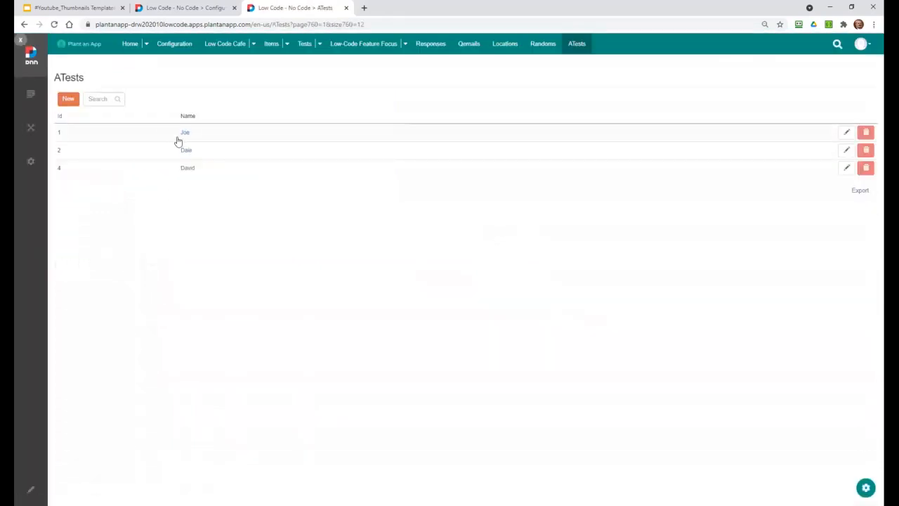
click(187, 133)
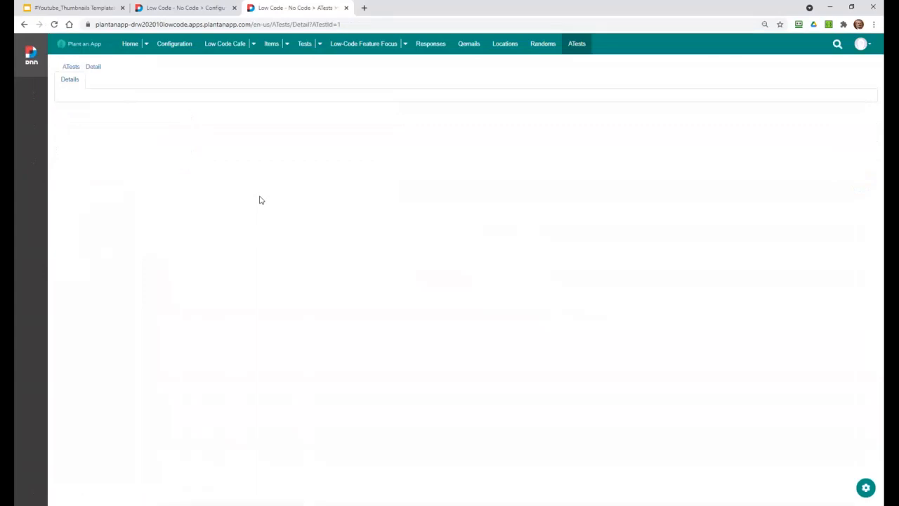